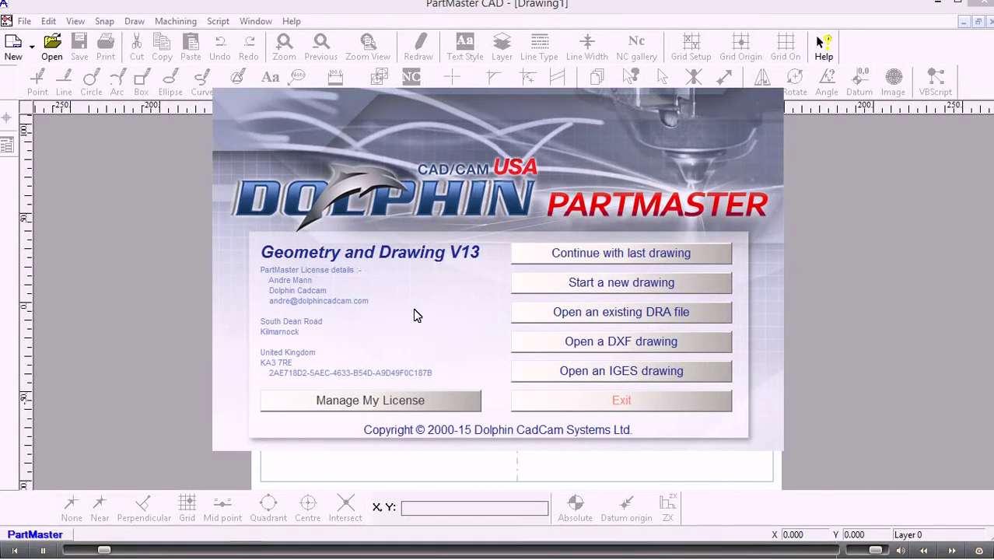
Step: Open the example drawing ContourV13.dra showing the red Example M-1 contour
click(614, 319)
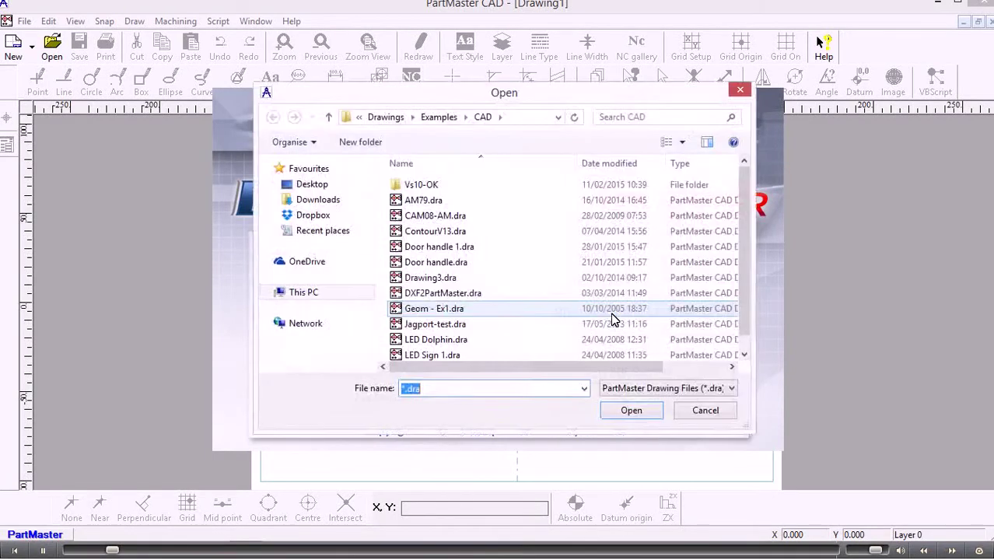
click(438, 231)
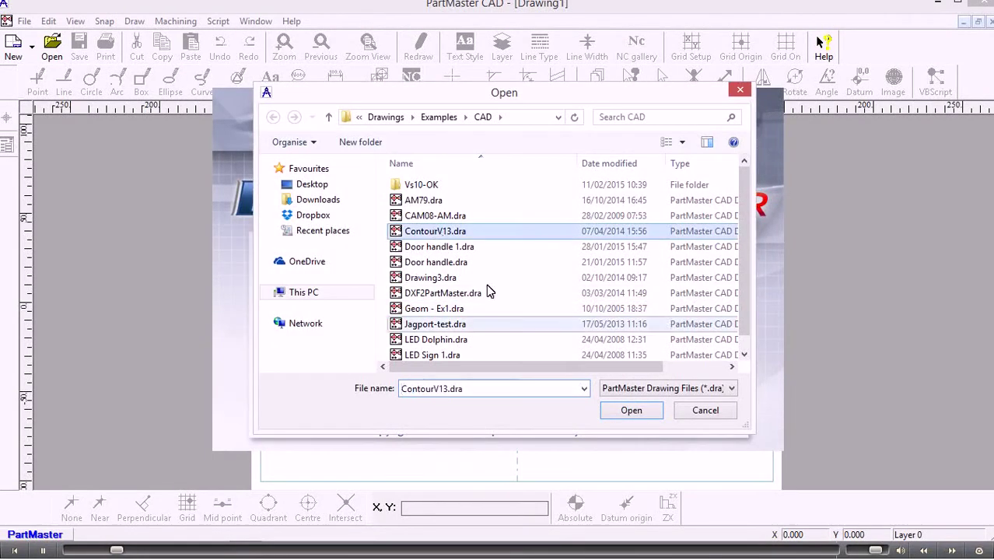
click(625, 414)
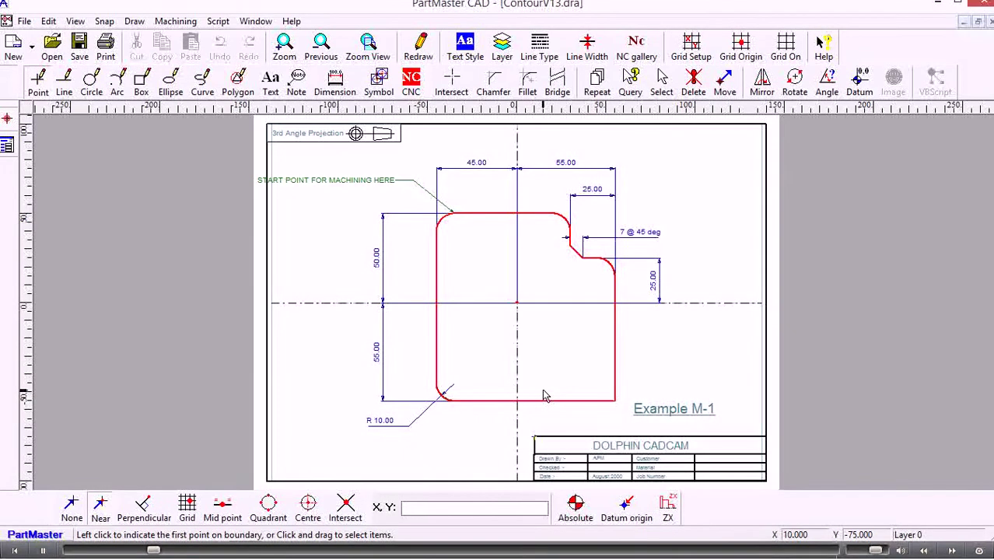
Step: Create a new blank drawing, Drawing2, from the New menu options
click(33, 51)
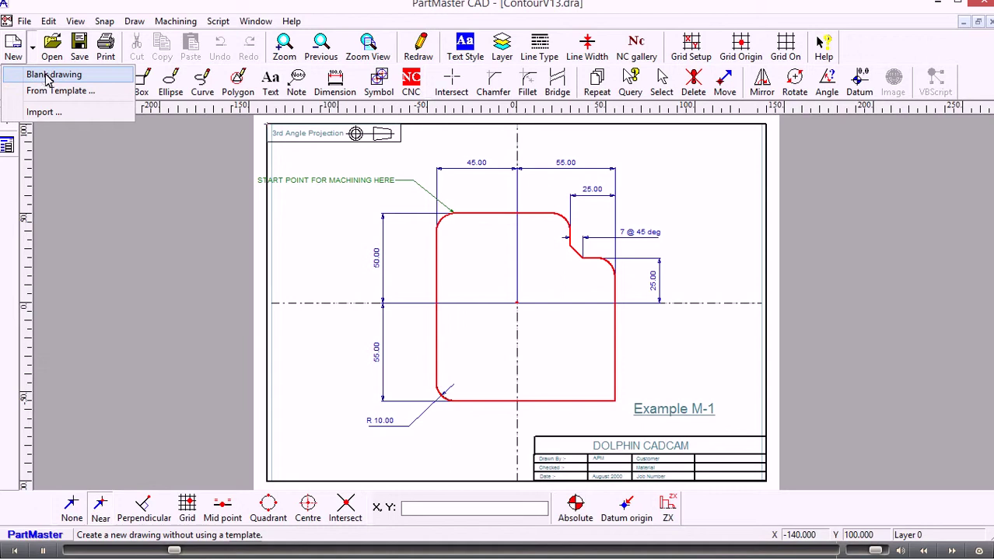
click(48, 77)
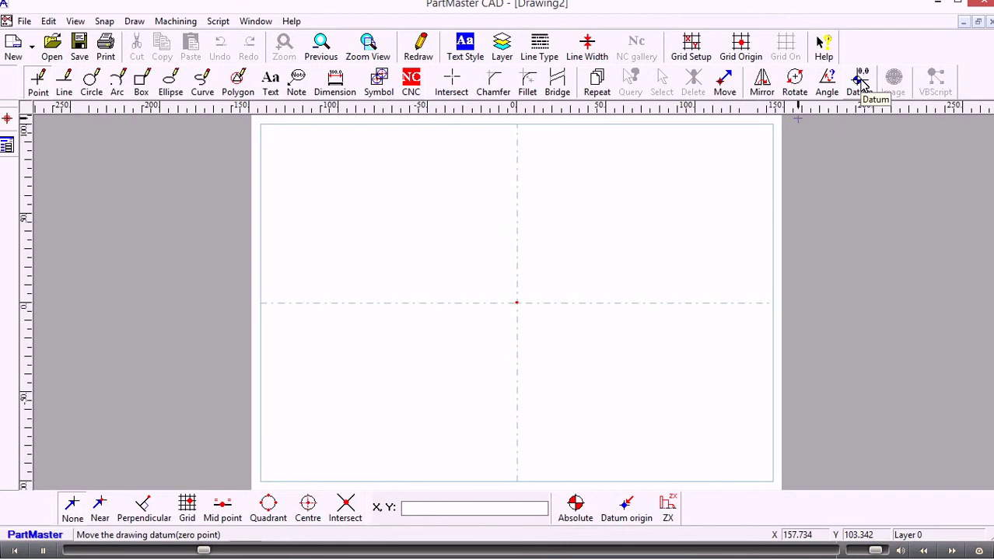
Step: Place a custom datum in the upper-left area, then reset the datum to the page centre
click(860, 84)
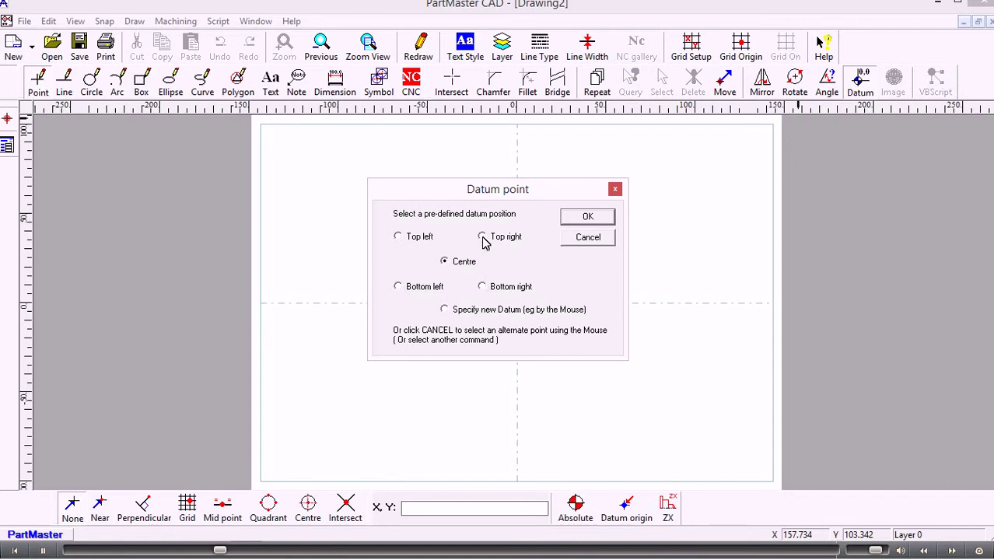
click(445, 310)
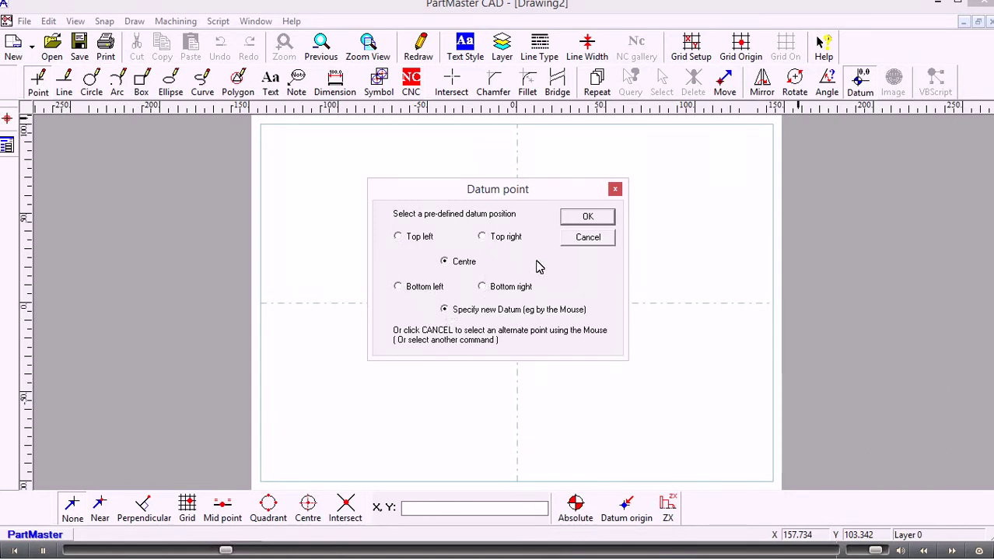
click(588, 218)
click(390, 237)
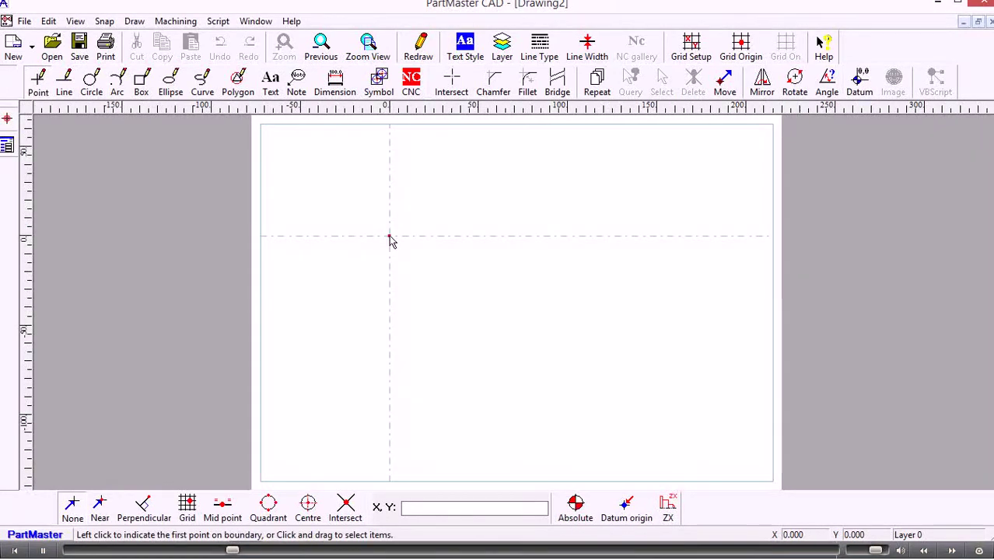
click(860, 79)
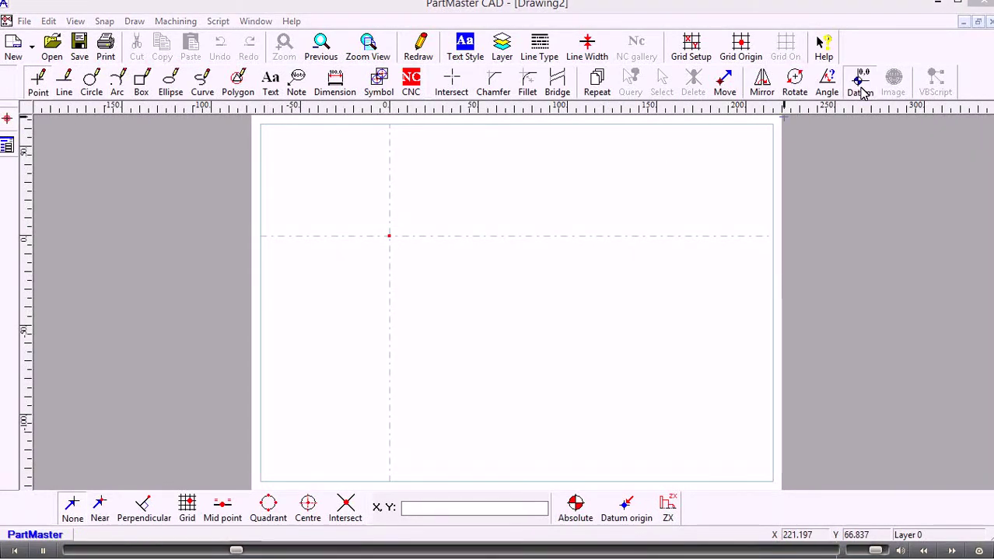
click(572, 221)
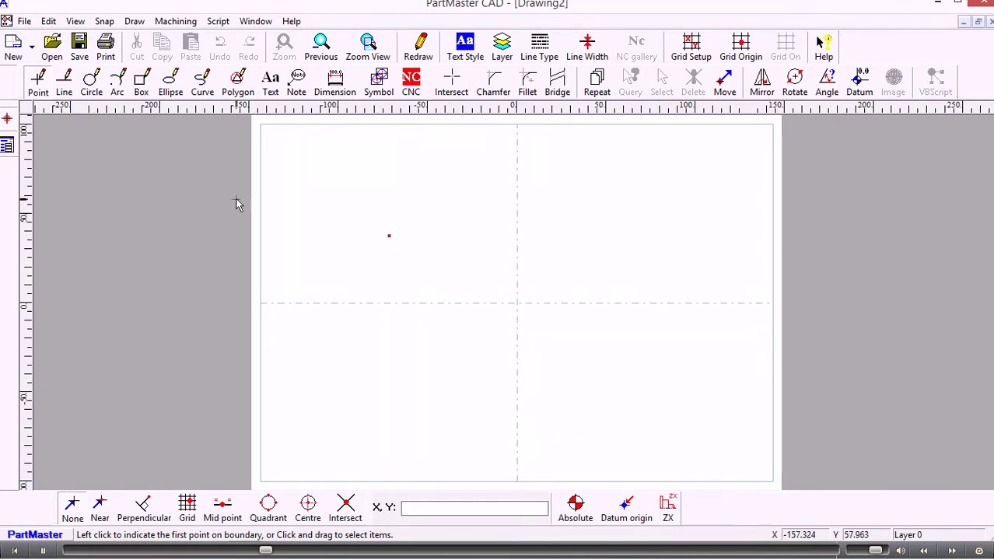
Step: Select the At Angle line tool and enable the Near point snap
click(67, 85)
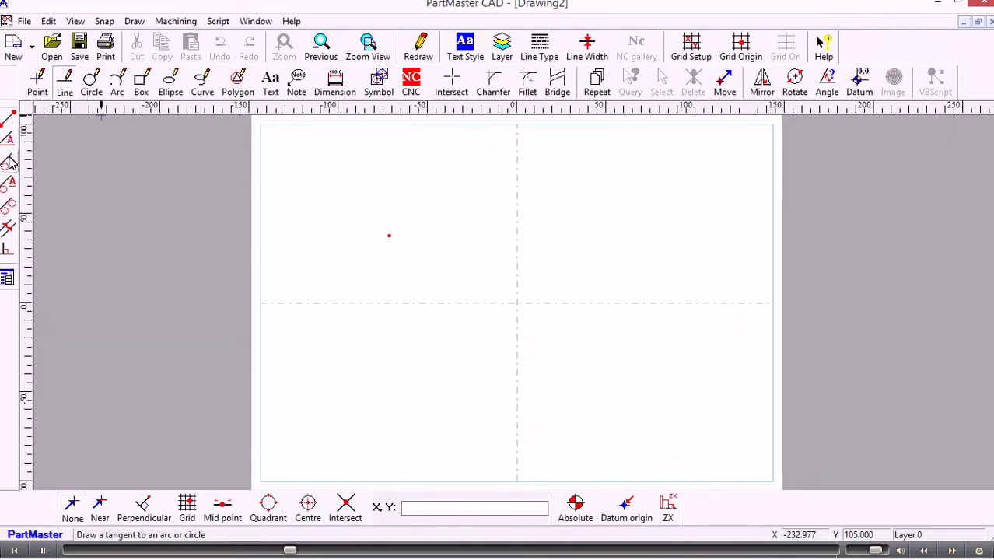
click(8, 182)
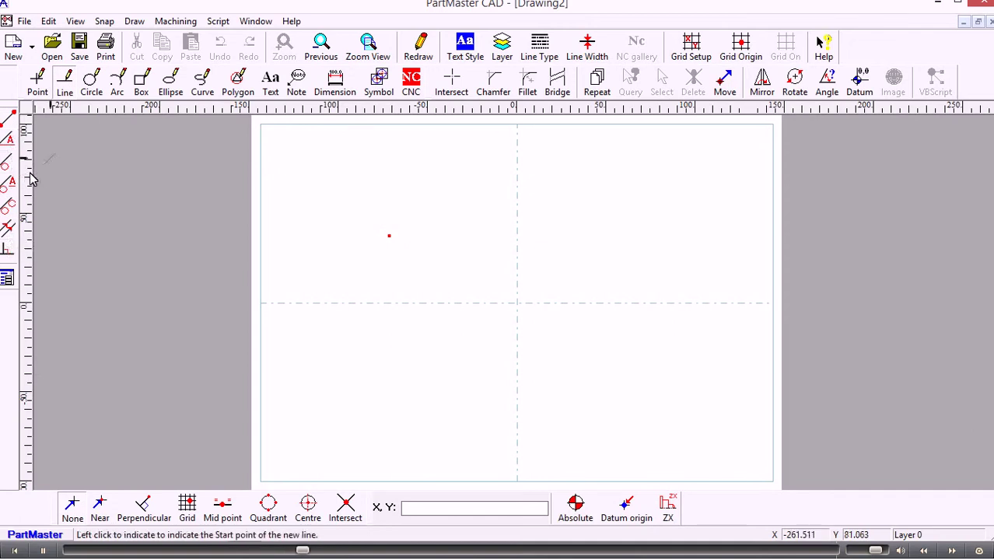
click(92, 82)
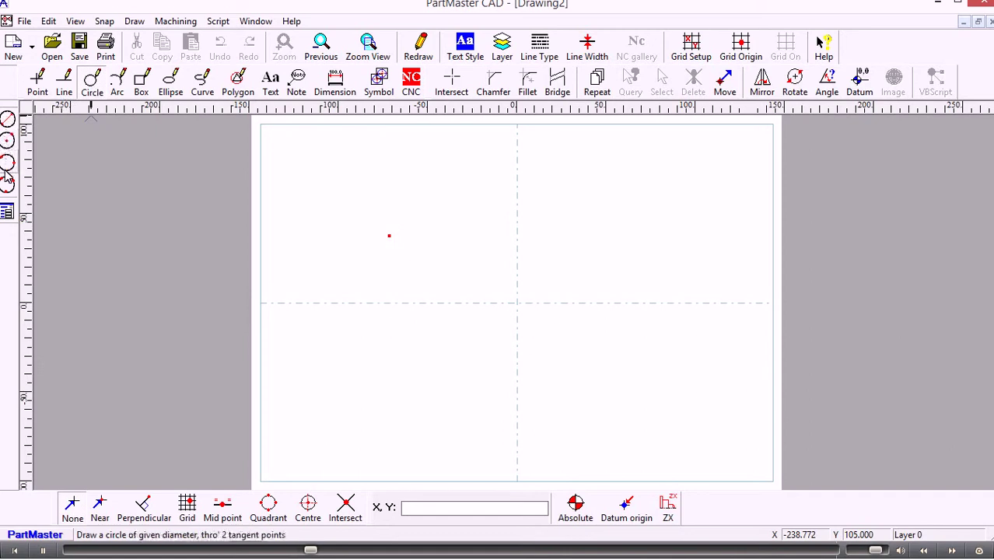
click(66, 82)
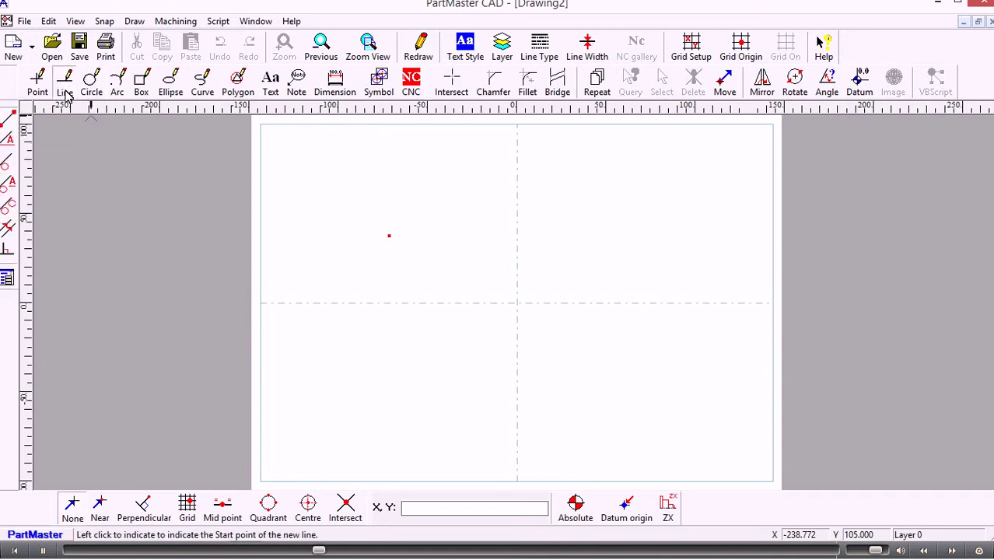
click(9, 142)
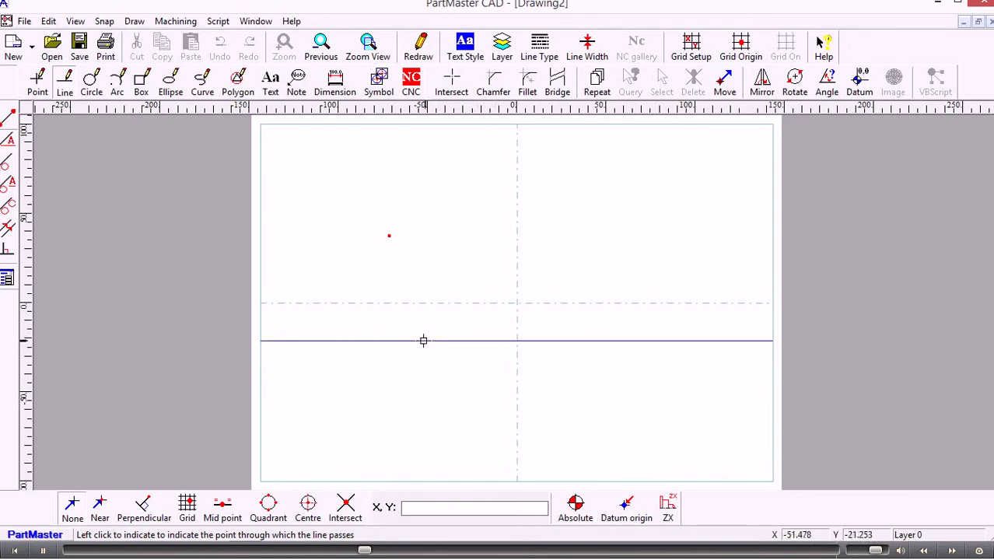
click(102, 506)
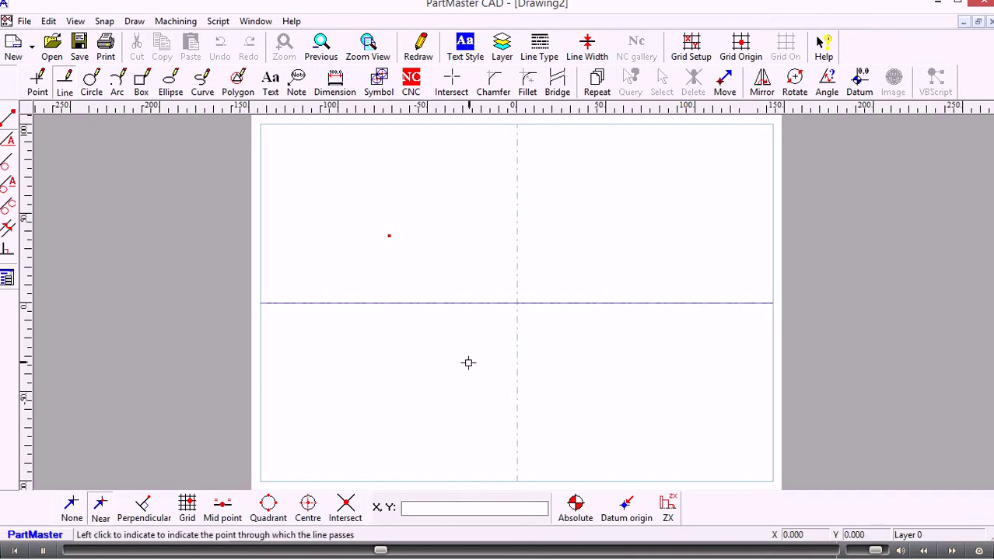
Step: Place a horizontal line through the centre datum across the sheet
click(498, 278)
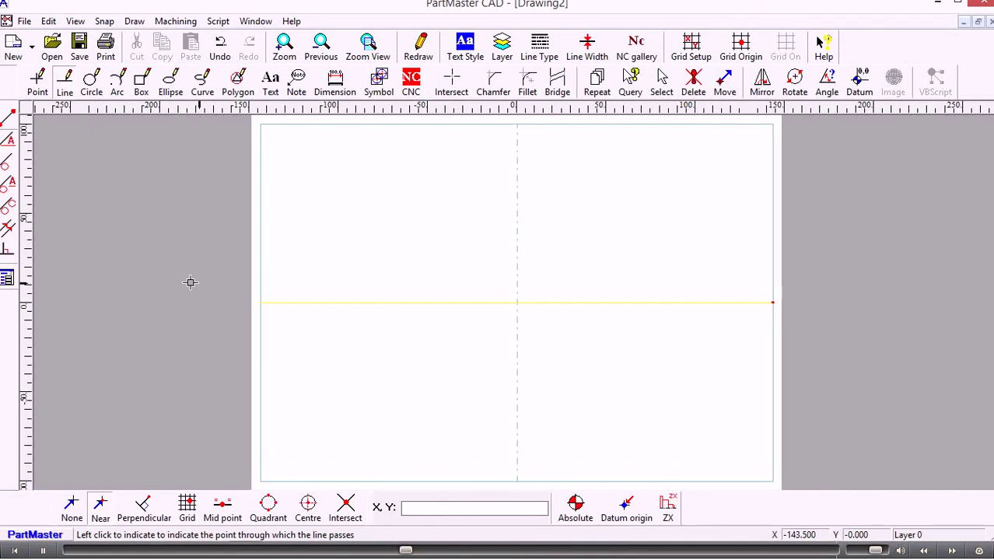
Step: Set the line angle to 90° and draw a vertical line through the centre
click(7, 279)
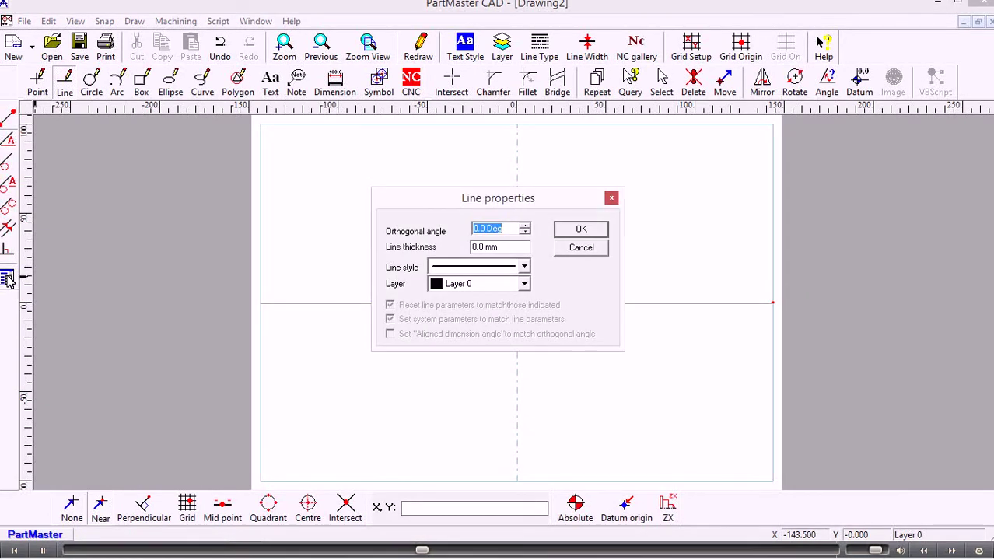
text(90)
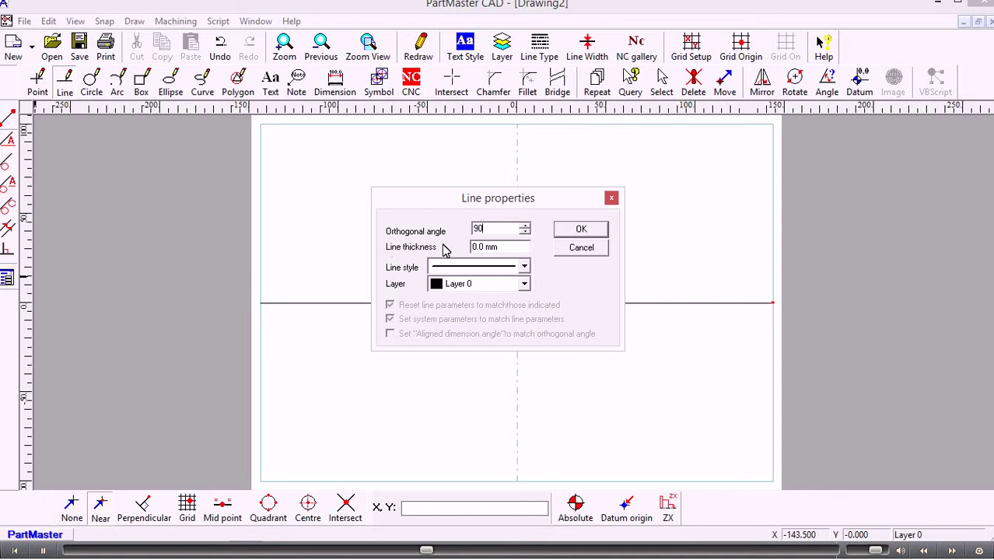
click(579, 230)
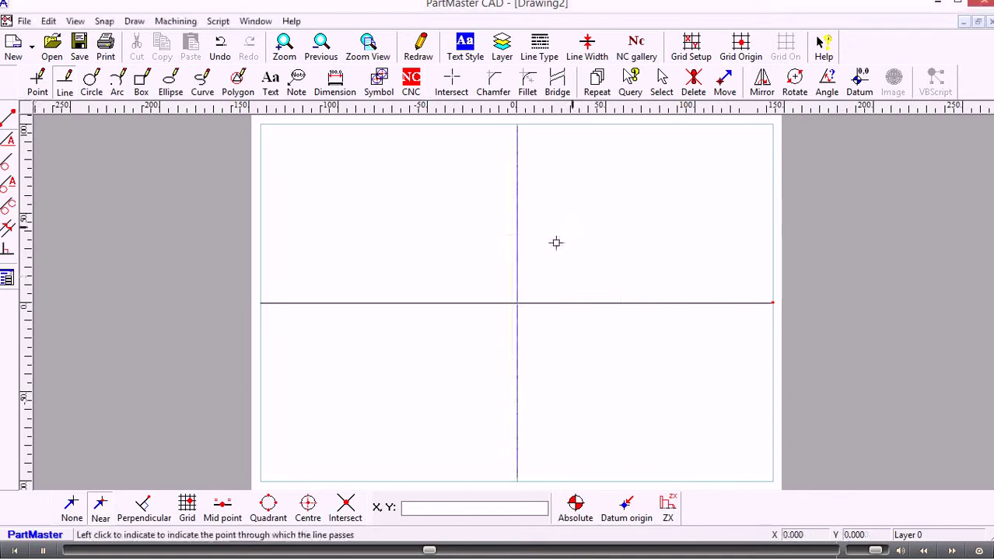
click(515, 289)
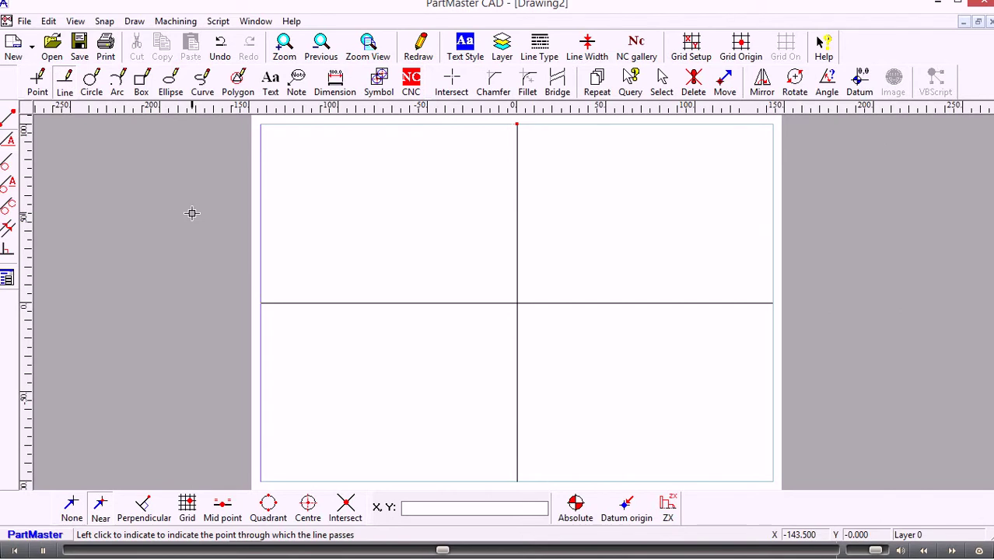
click(67, 87)
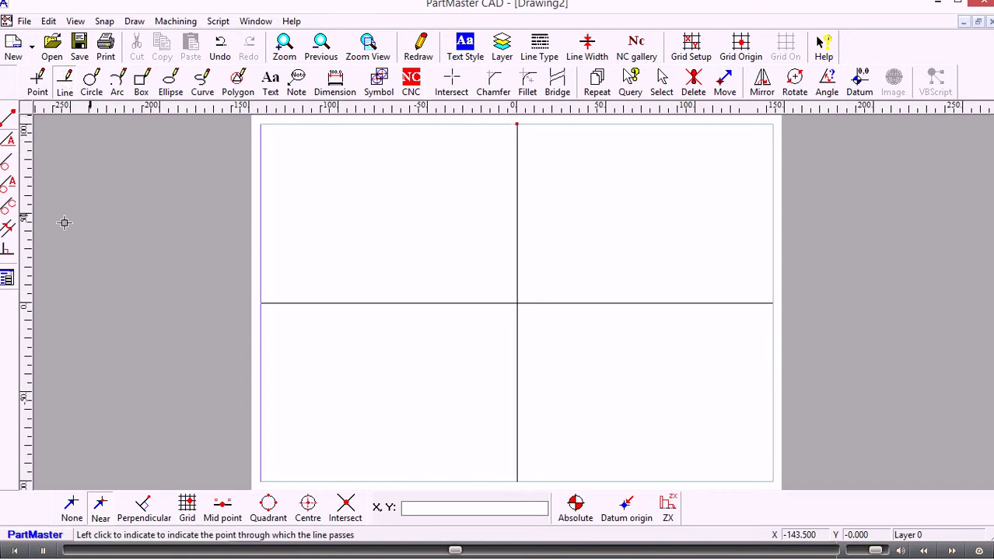
Step: Offset a parallel line 50 mm to the left of the vertical axis
click(8, 229)
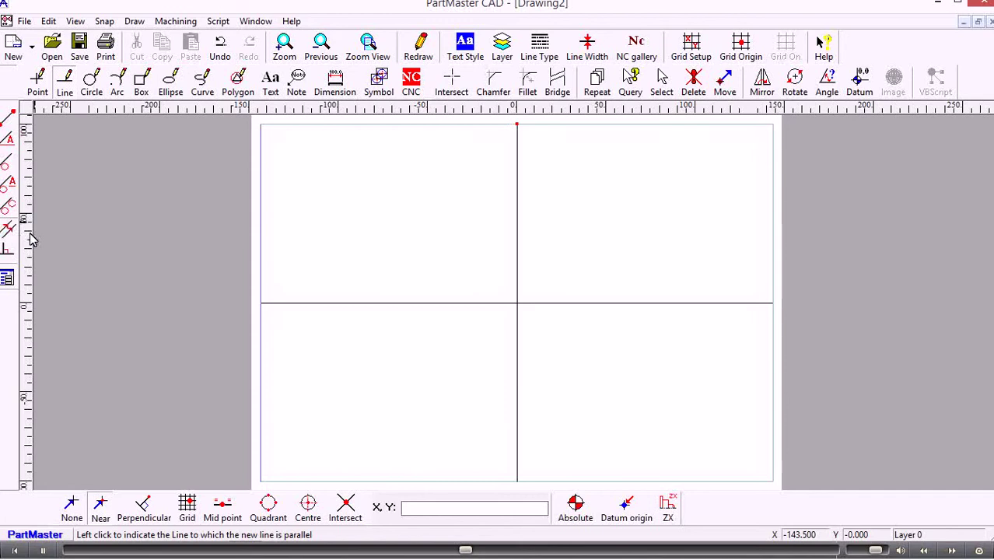
click(517, 261)
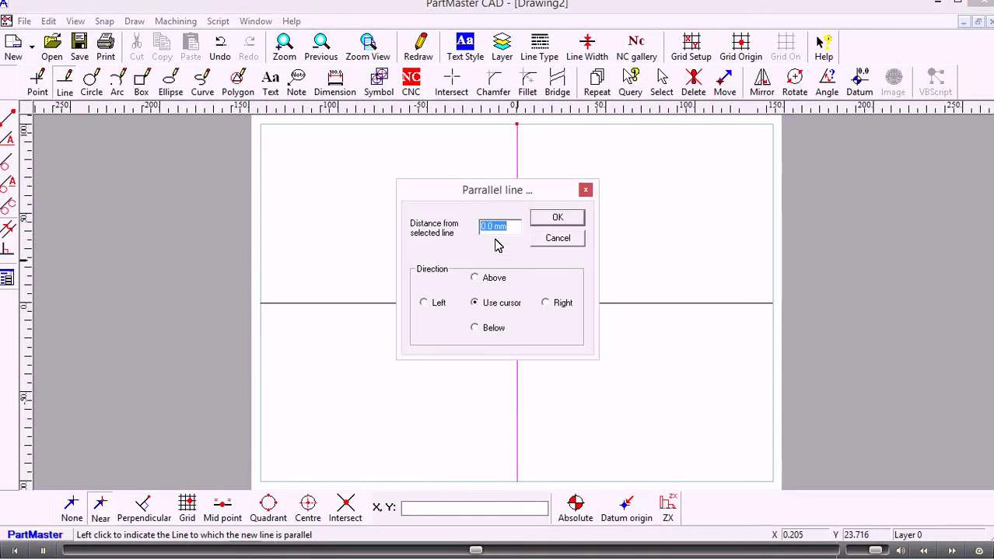
text(50)
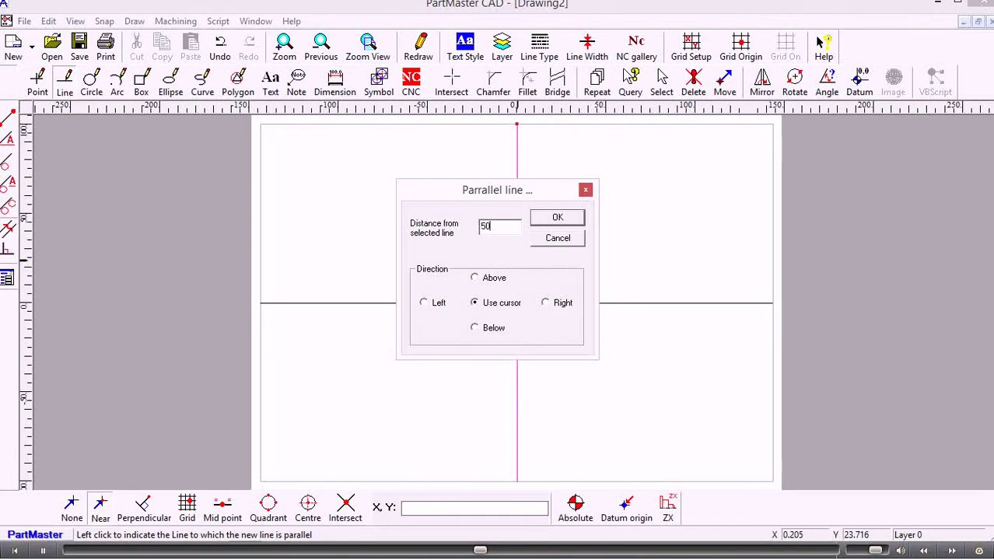
click(437, 305)
click(543, 224)
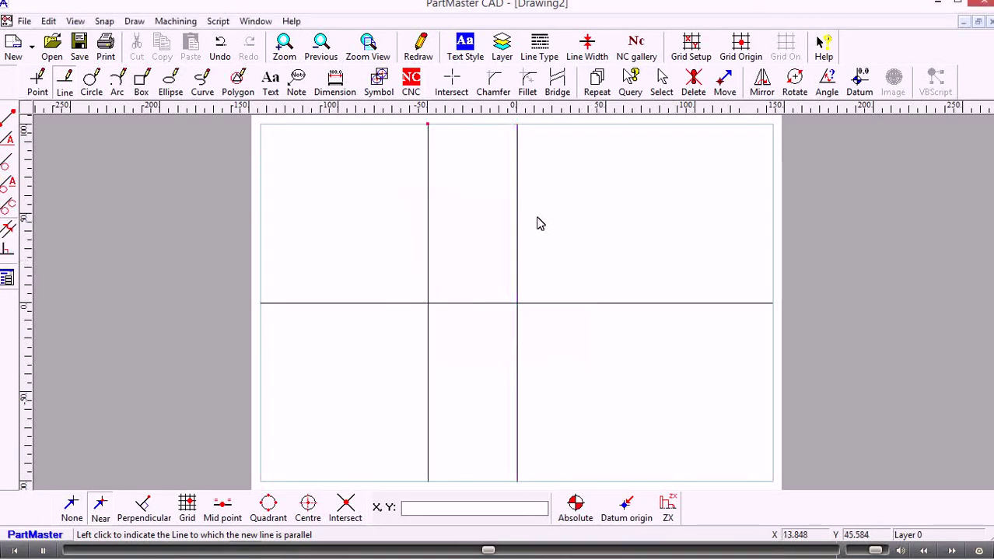
Step: Add a parallel line 55 mm right of the axis, then one 25 mm left of that line
click(518, 244)
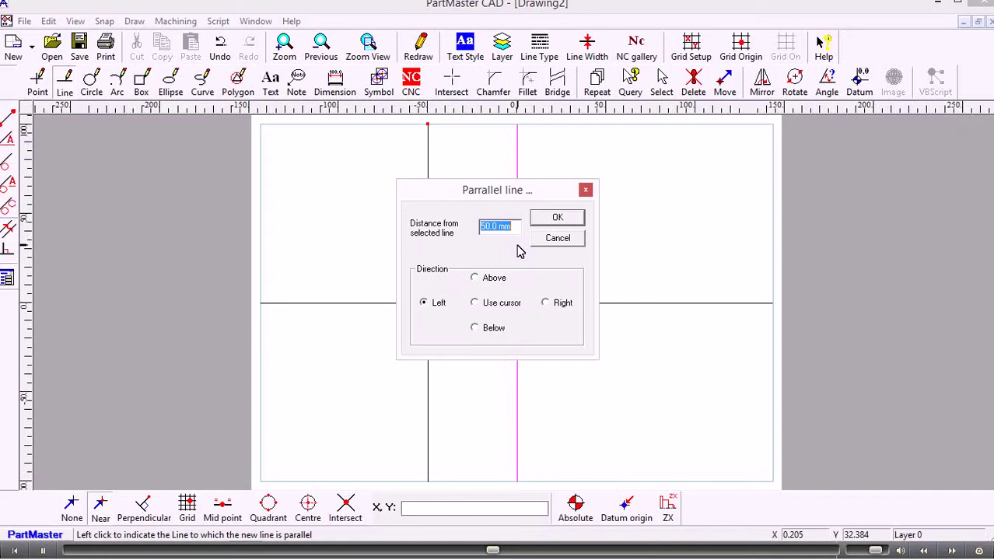
text(55)
click(547, 303)
click(558, 220)
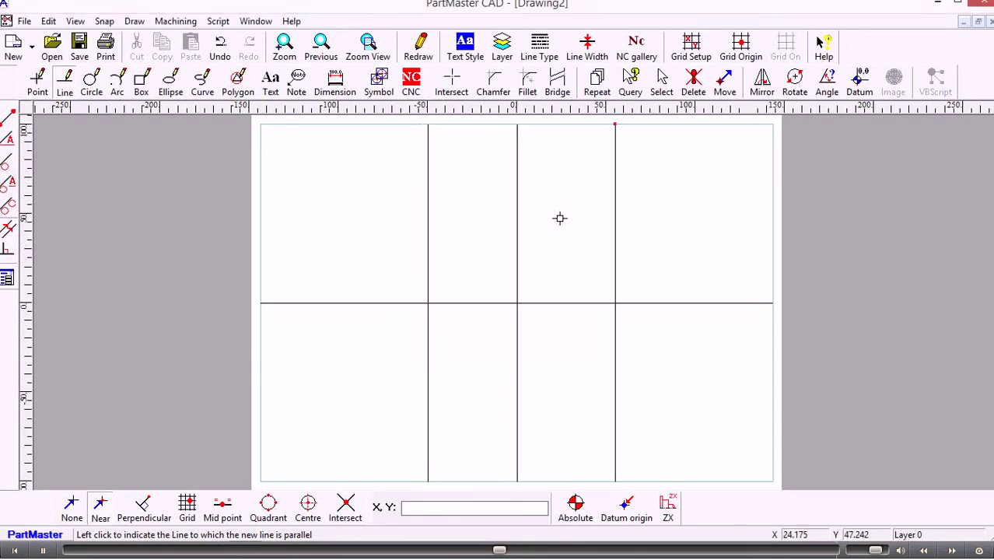
click(614, 270)
text(25)
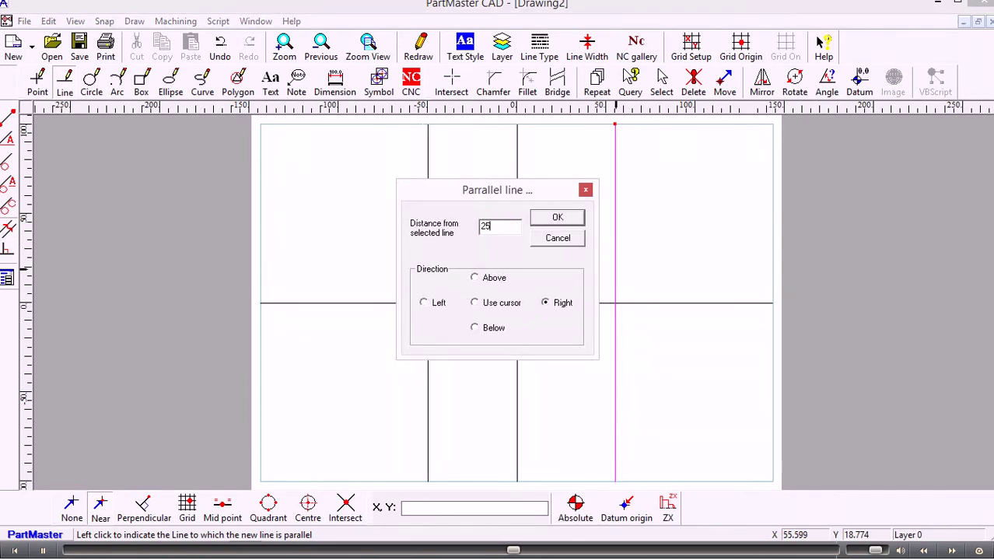
click(437, 304)
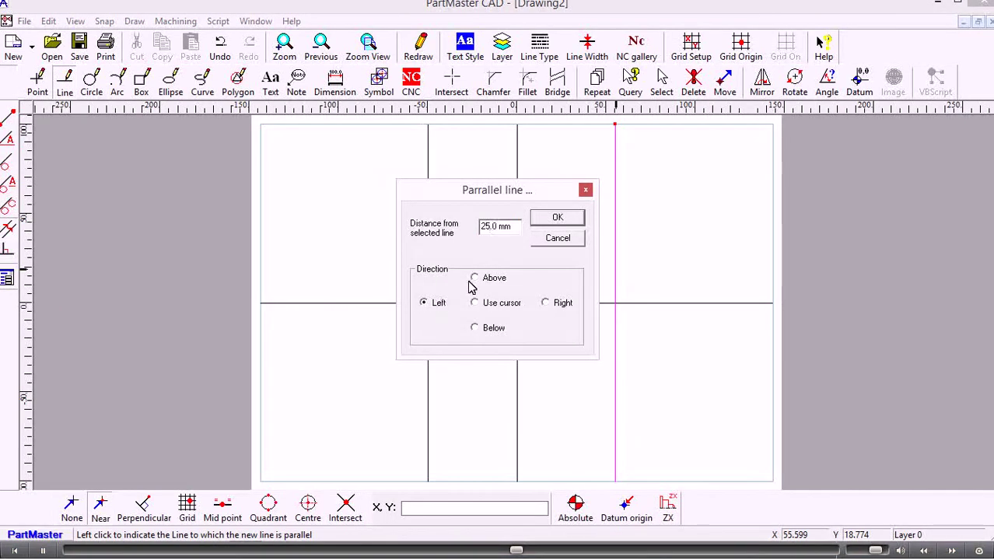
click(547, 218)
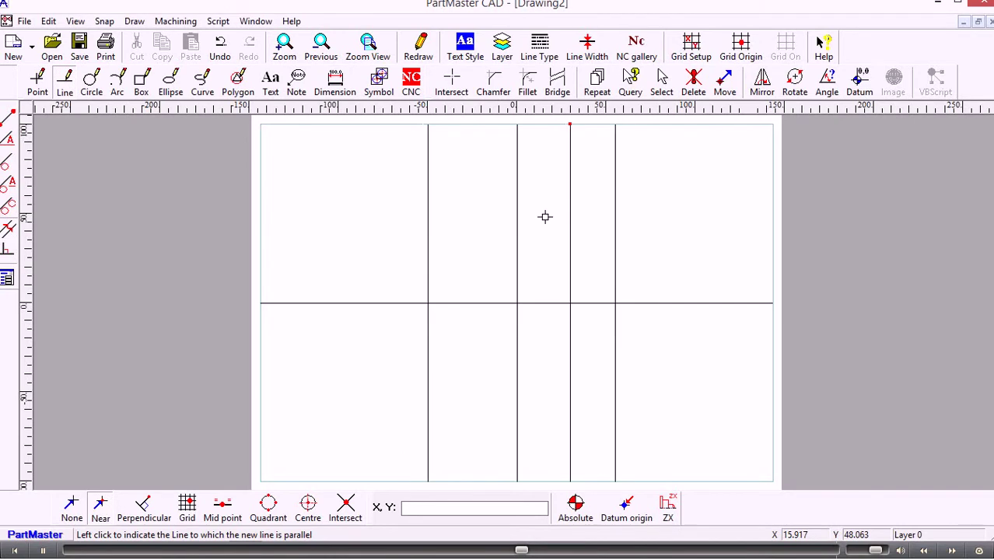
Step: Offset a parallel line 50 mm below the horizontal axis
click(455, 303)
text(50)
click(487, 333)
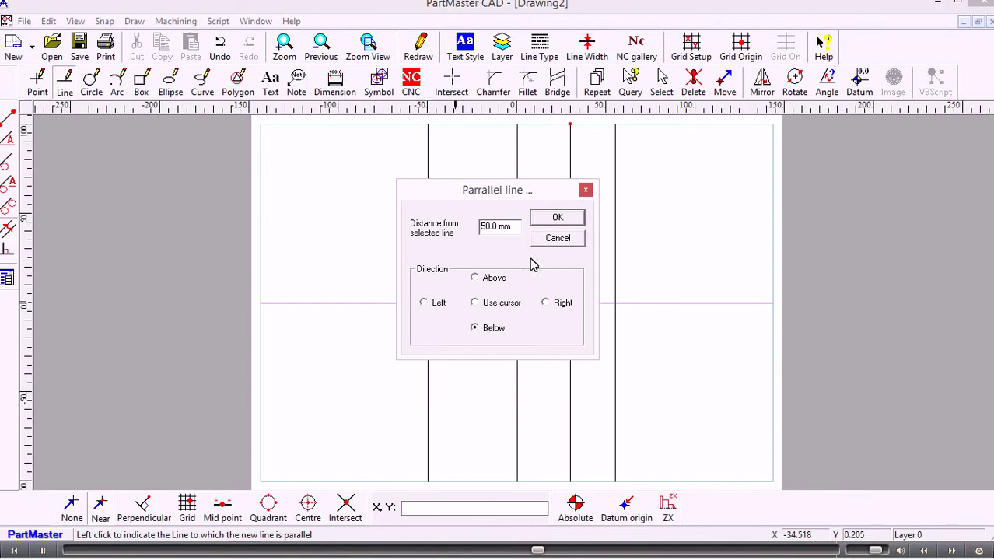
click(543, 218)
Step: Add a parallel line 50 mm above the axis, then one 25 mm below that line
click(495, 303)
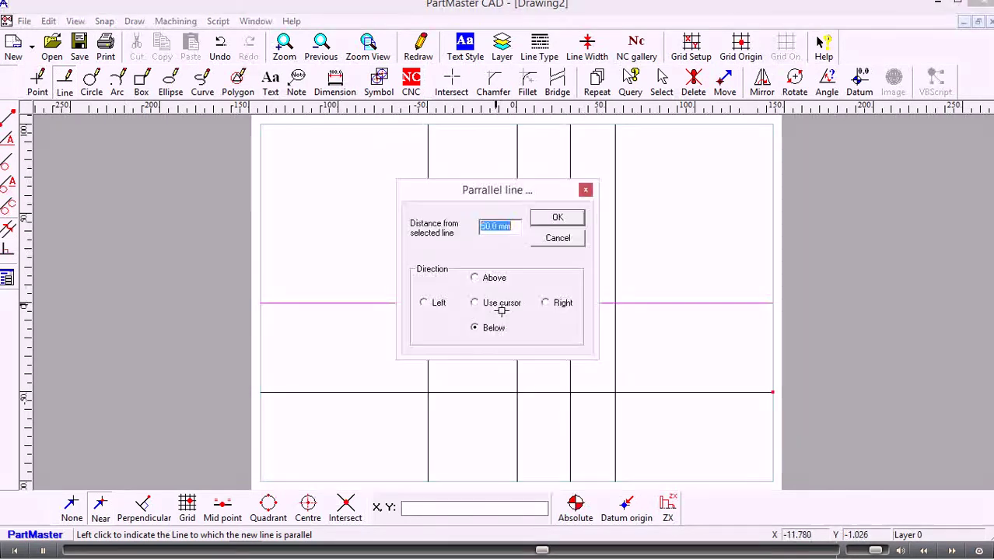
click(493, 278)
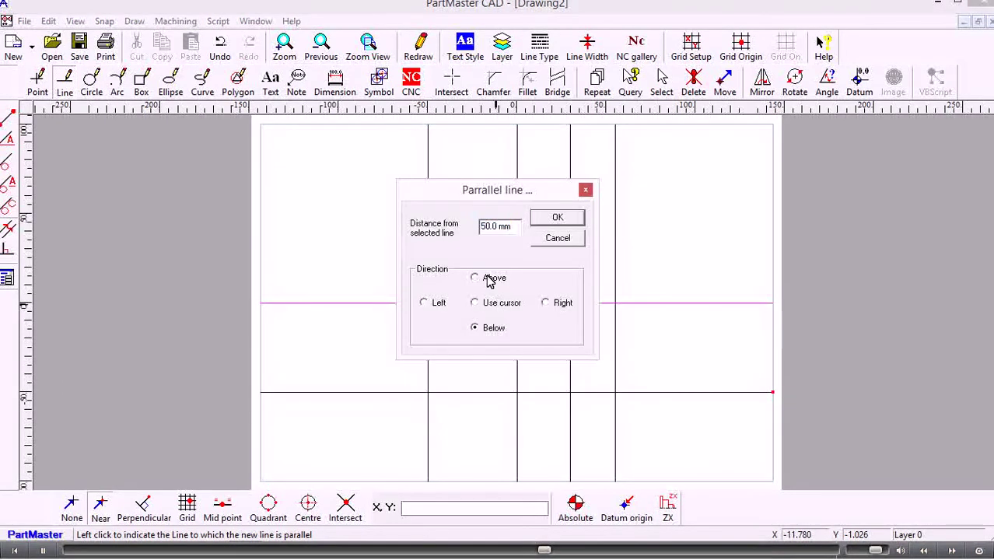
click(547, 221)
click(549, 303)
text(25)
click(559, 217)
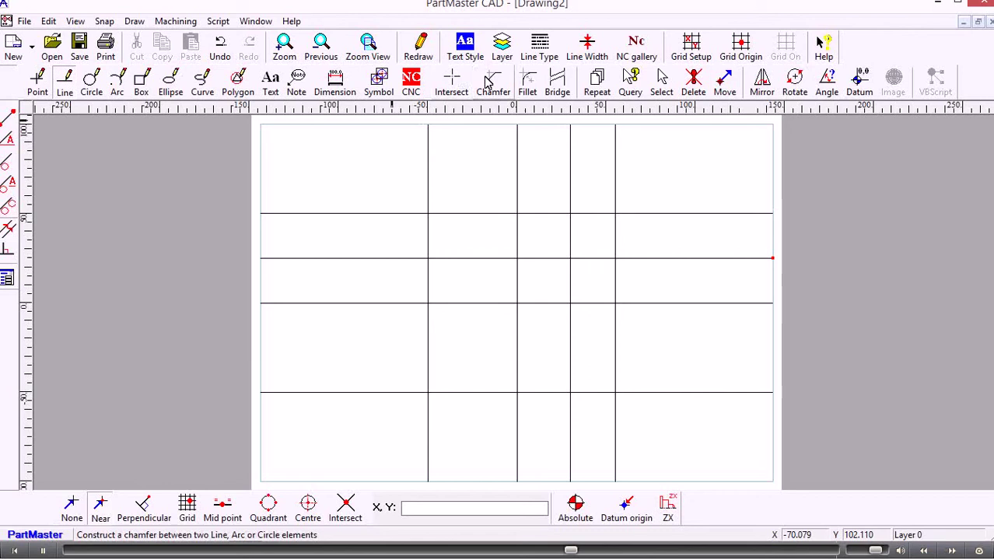
Step: Set up automatic fillet-and-trim with a 10 mm radius
click(529, 81)
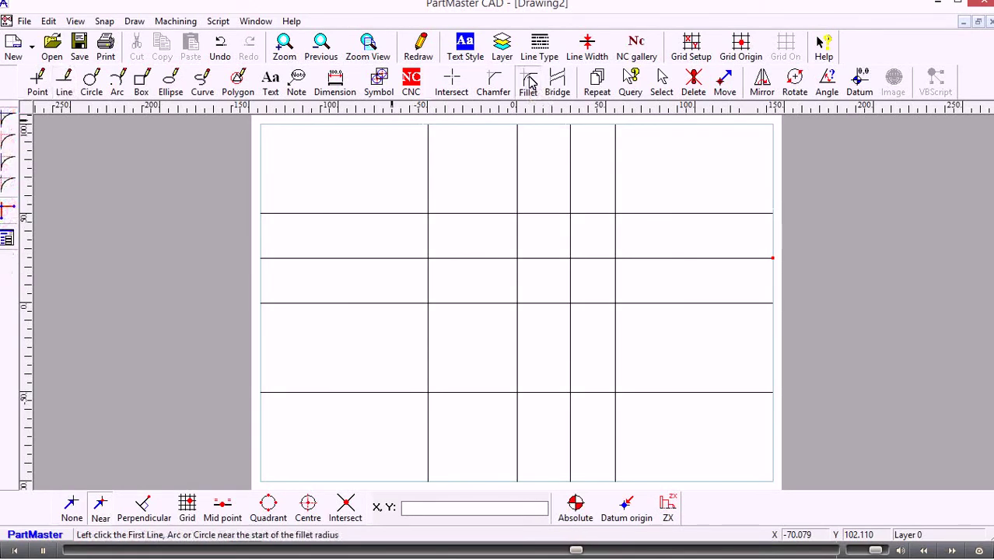
click(8, 148)
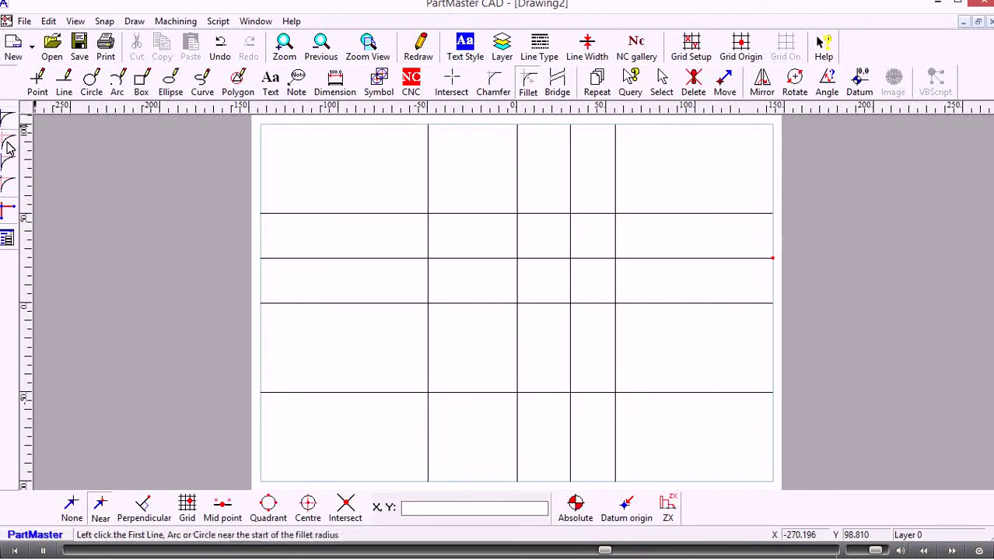
click(7, 212)
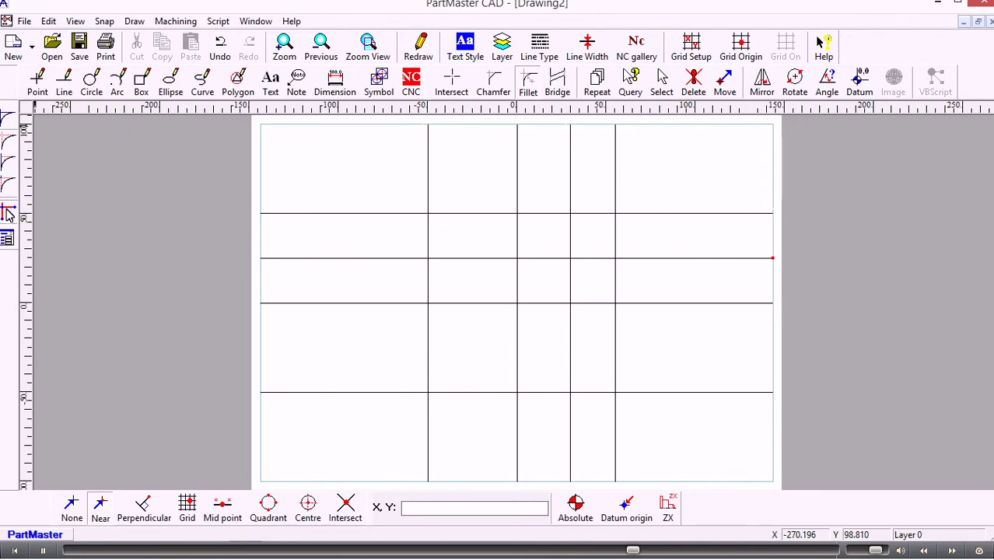
click(7, 240)
text(10)
click(589, 225)
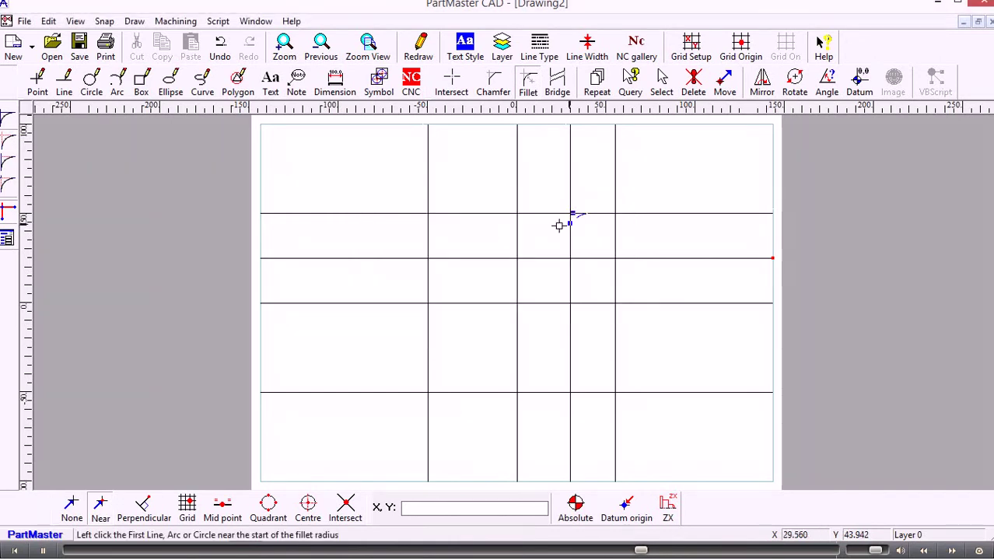
Step: Fillet the top-left, bottom-left, top-right and outer step corners of the outline
click(452, 231)
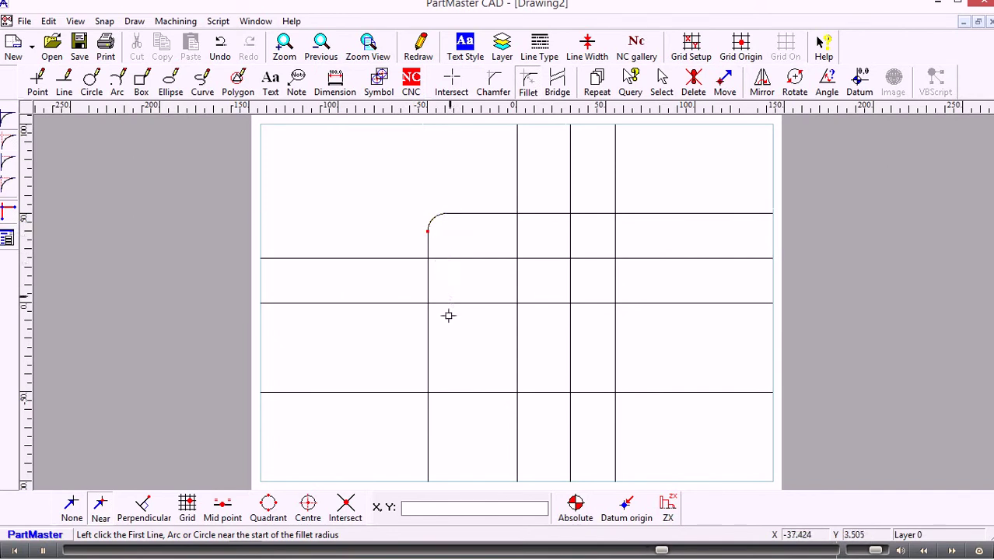
click(454, 365)
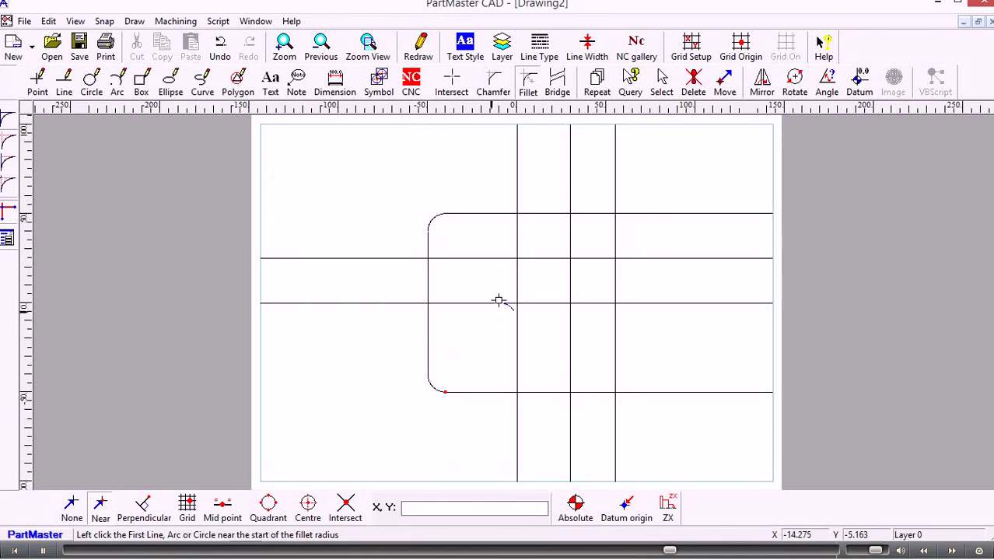
click(553, 227)
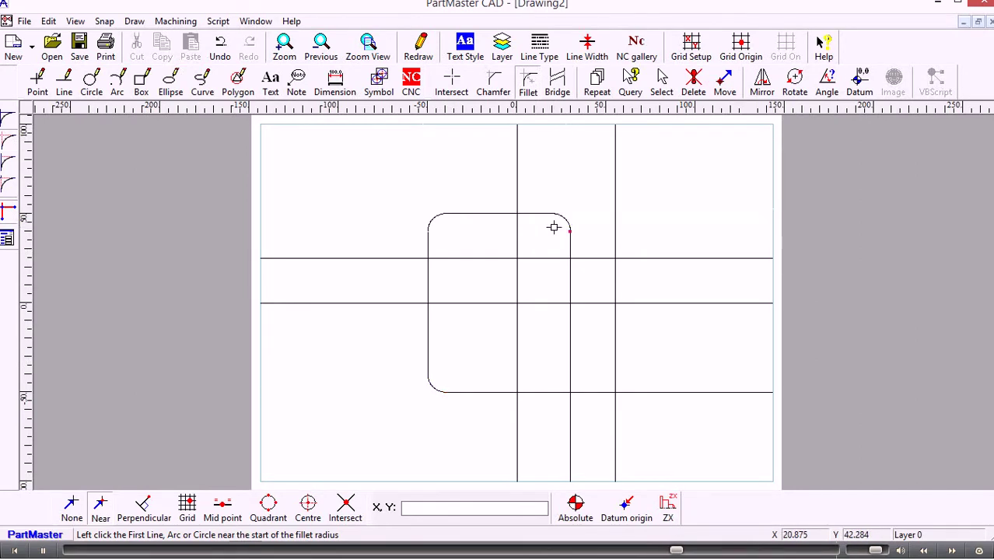
click(597, 277)
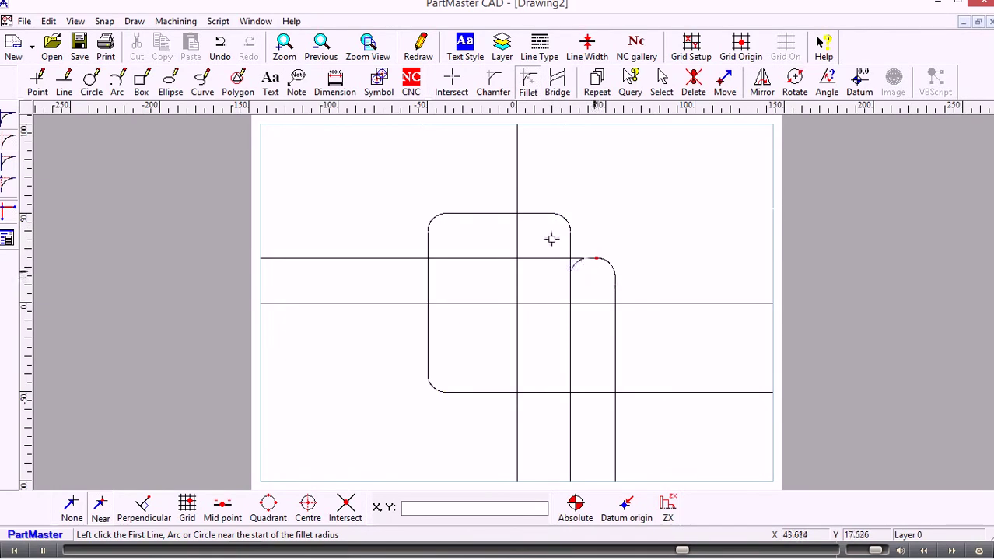
click(493, 86)
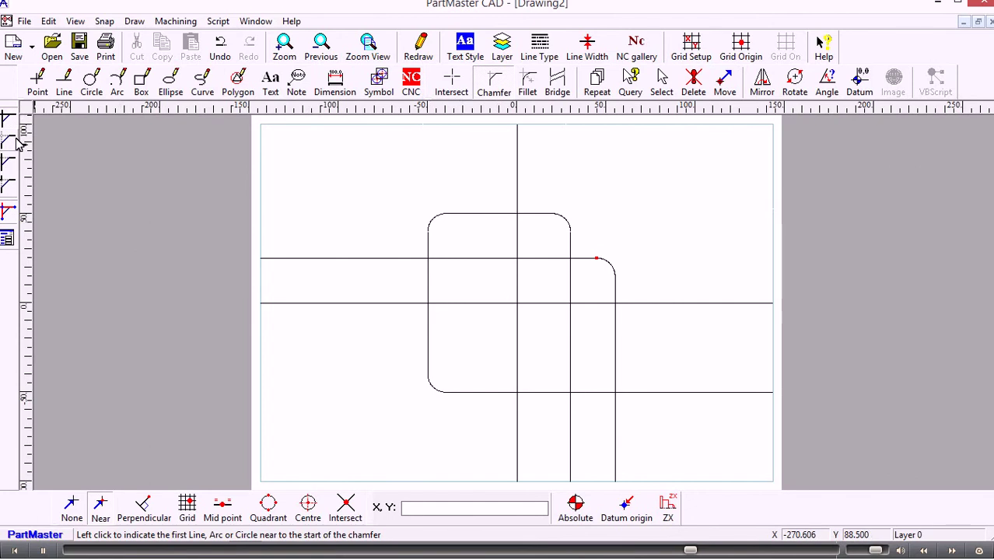
Step: Set the chamfer size to 7 mm and chamfer the inner step corner at 45°
click(16, 143)
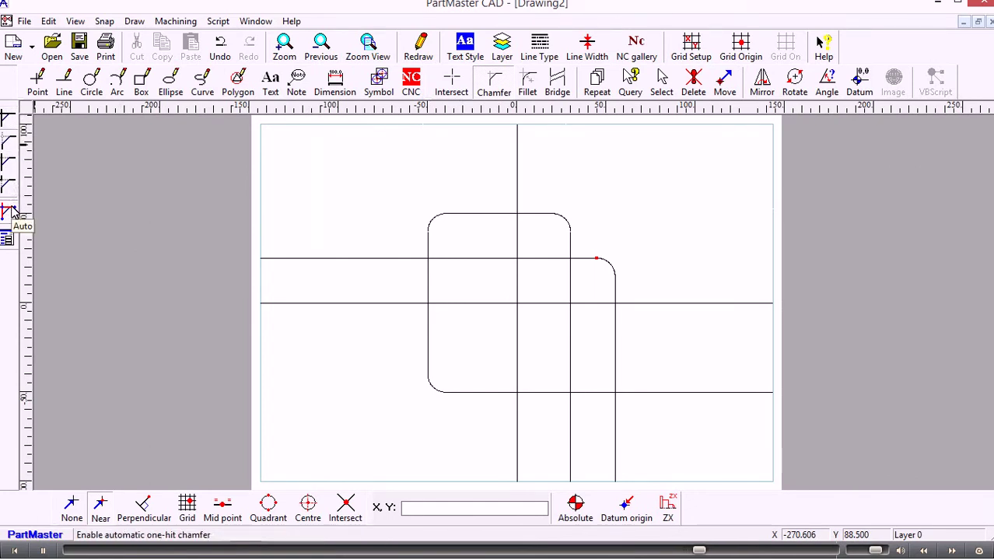
click(7, 239)
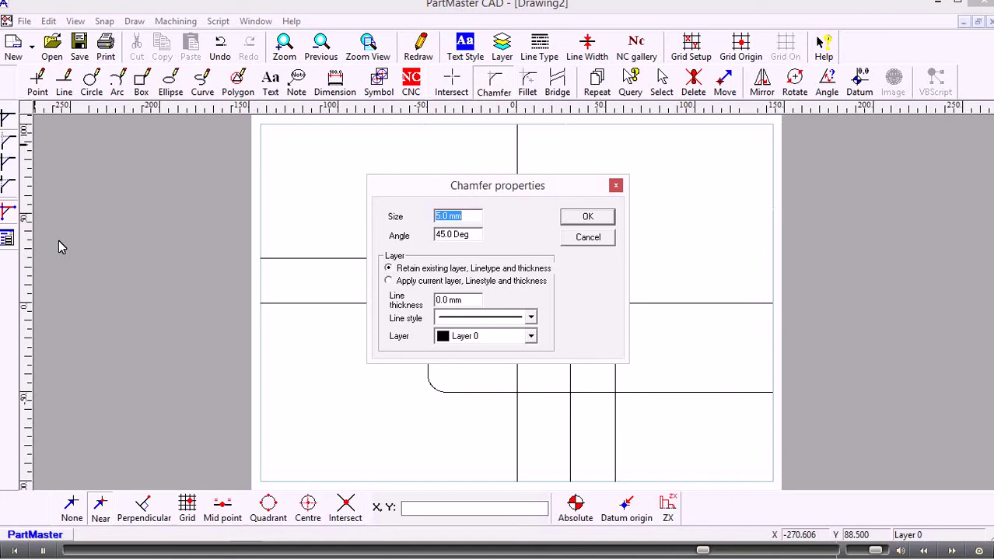
text(7)
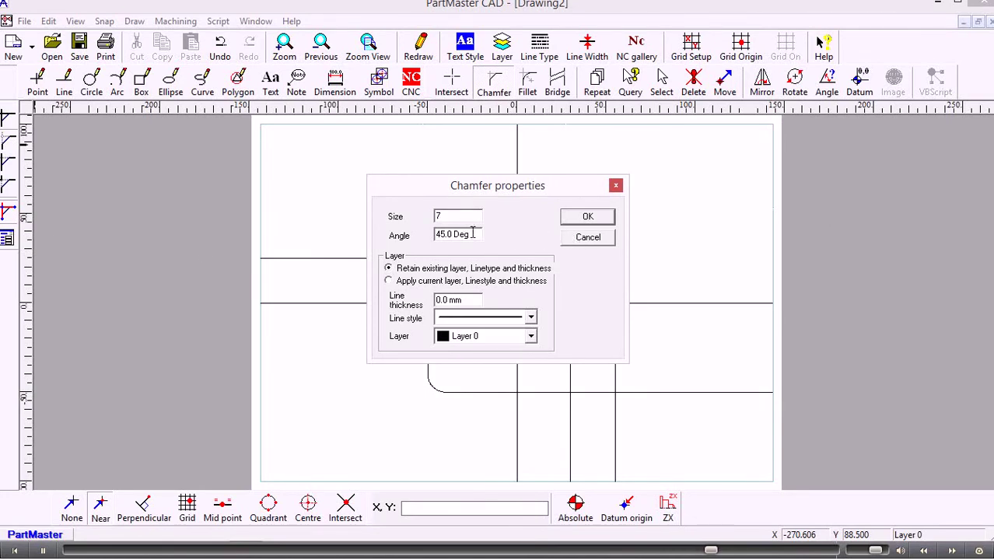
click(584, 219)
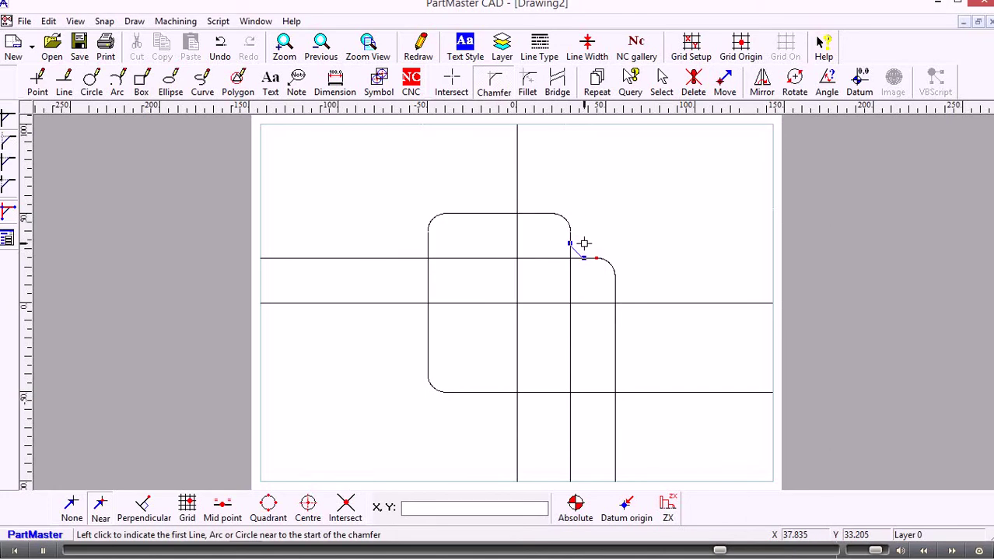
click(585, 243)
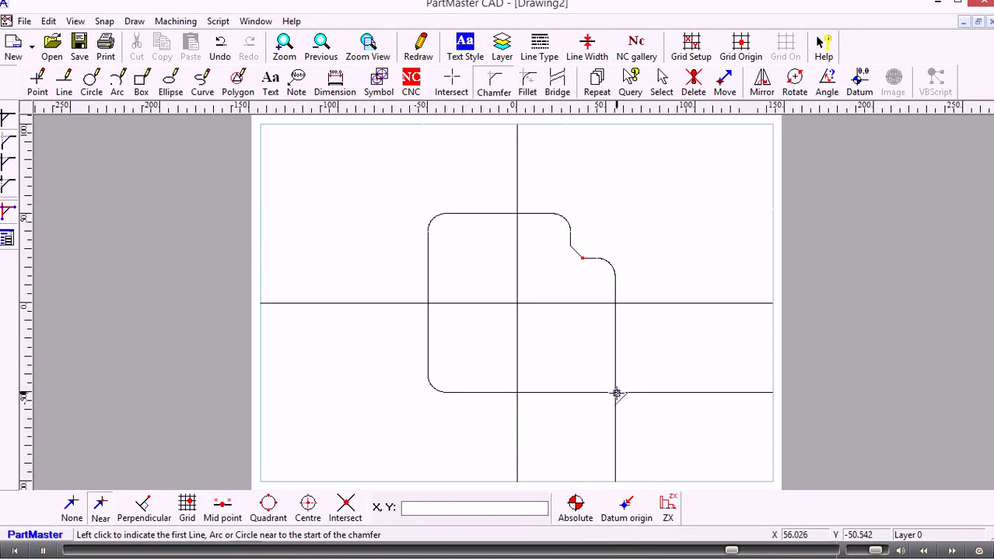
Step: Clip the two crossing lines at the lower-right into a sharp corner, closing the contour
click(455, 84)
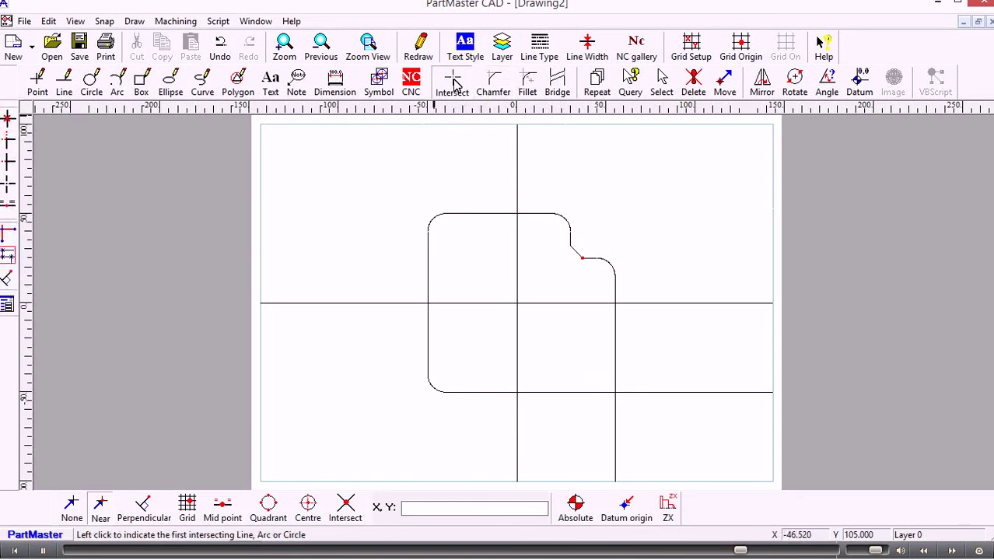
click(10, 143)
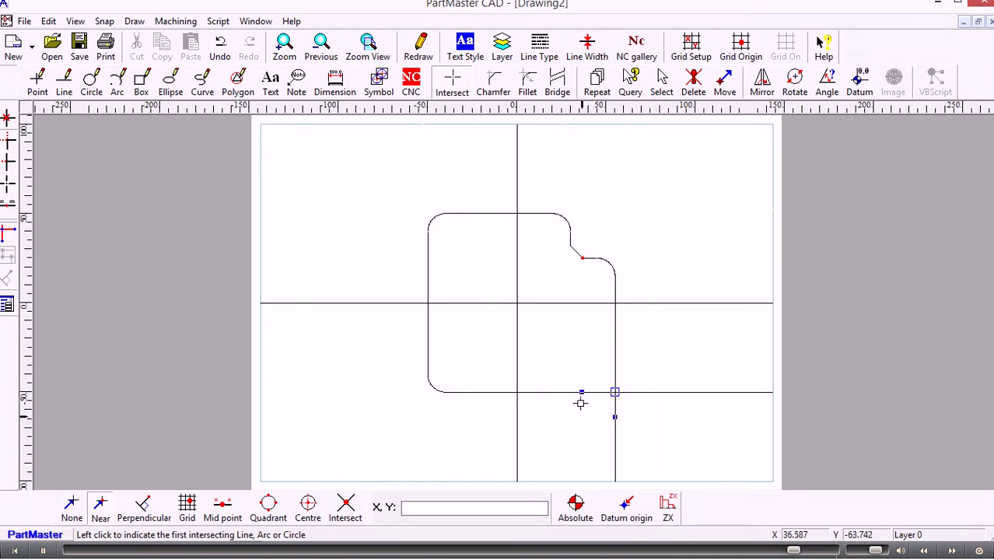
click(581, 359)
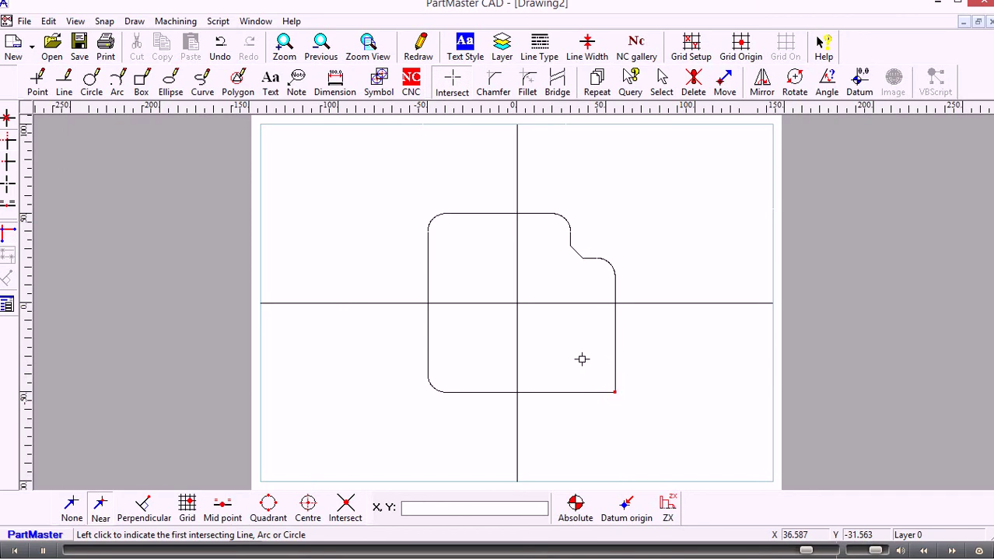